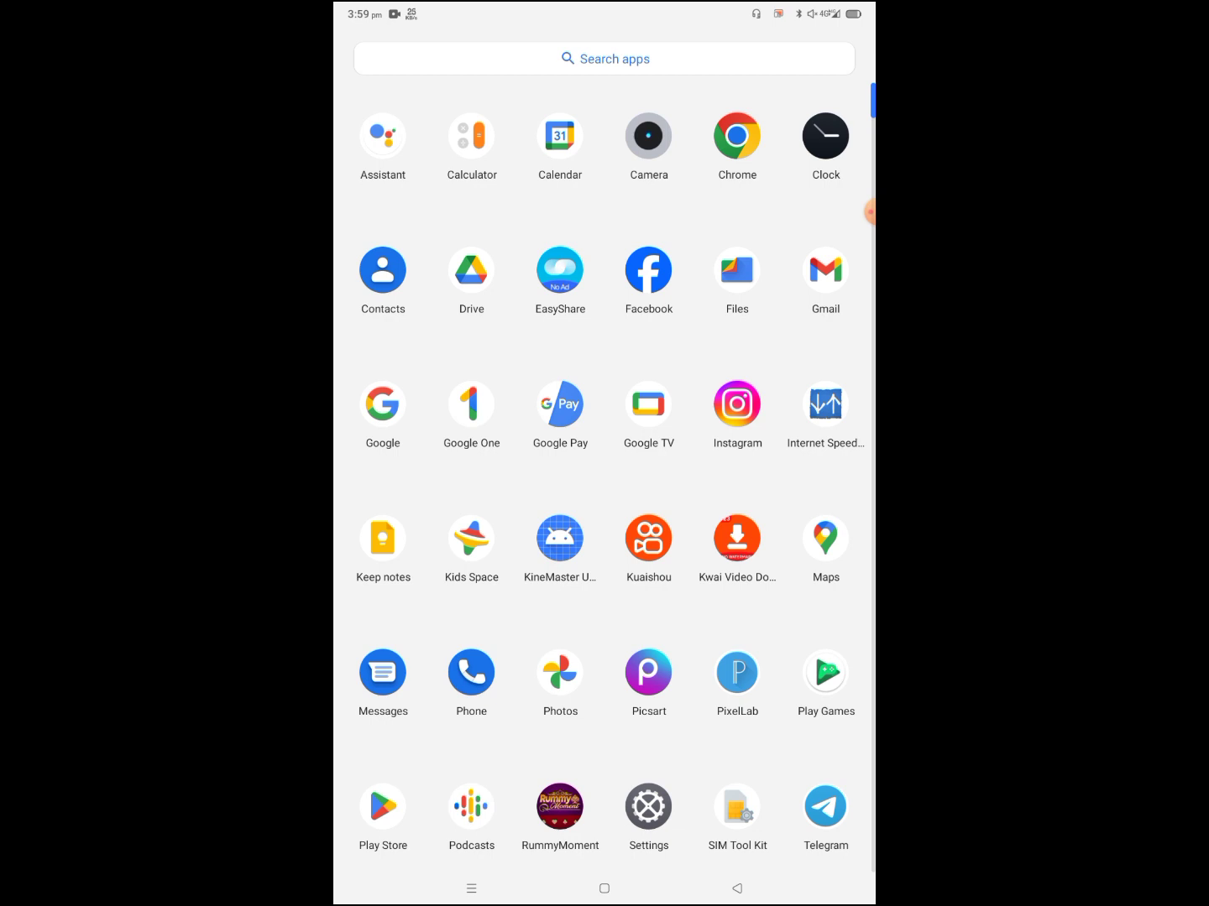
# Step: Browse the app drawer's installed apps to find the Photos app
pyautogui.click(870, 212)
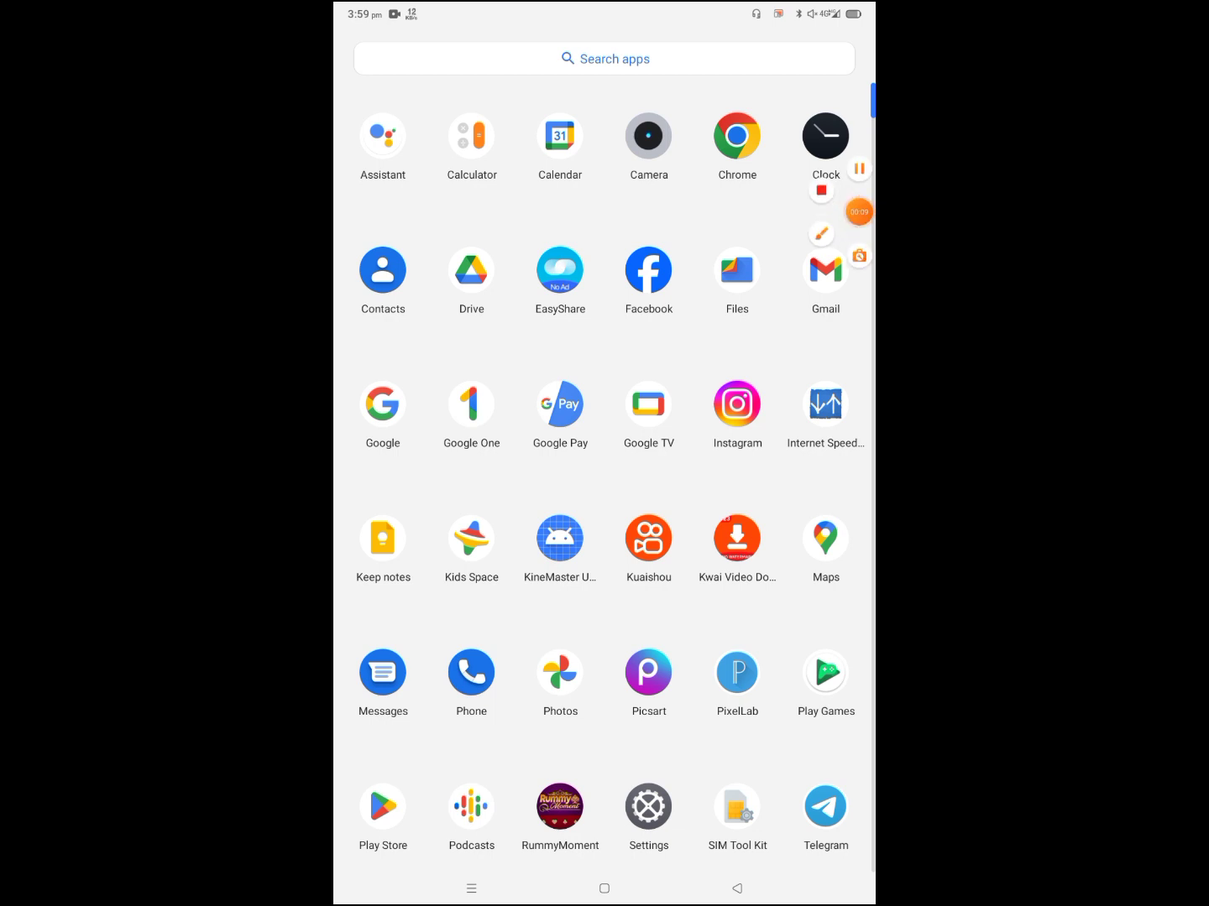
pyautogui.click(821, 236)
pyautogui.moveTo(658, 477)
pyautogui.mouseDown()
pyautogui.moveTo(631, 579)
pyautogui.moveTo(657, 480)
pyautogui.mouseUp()
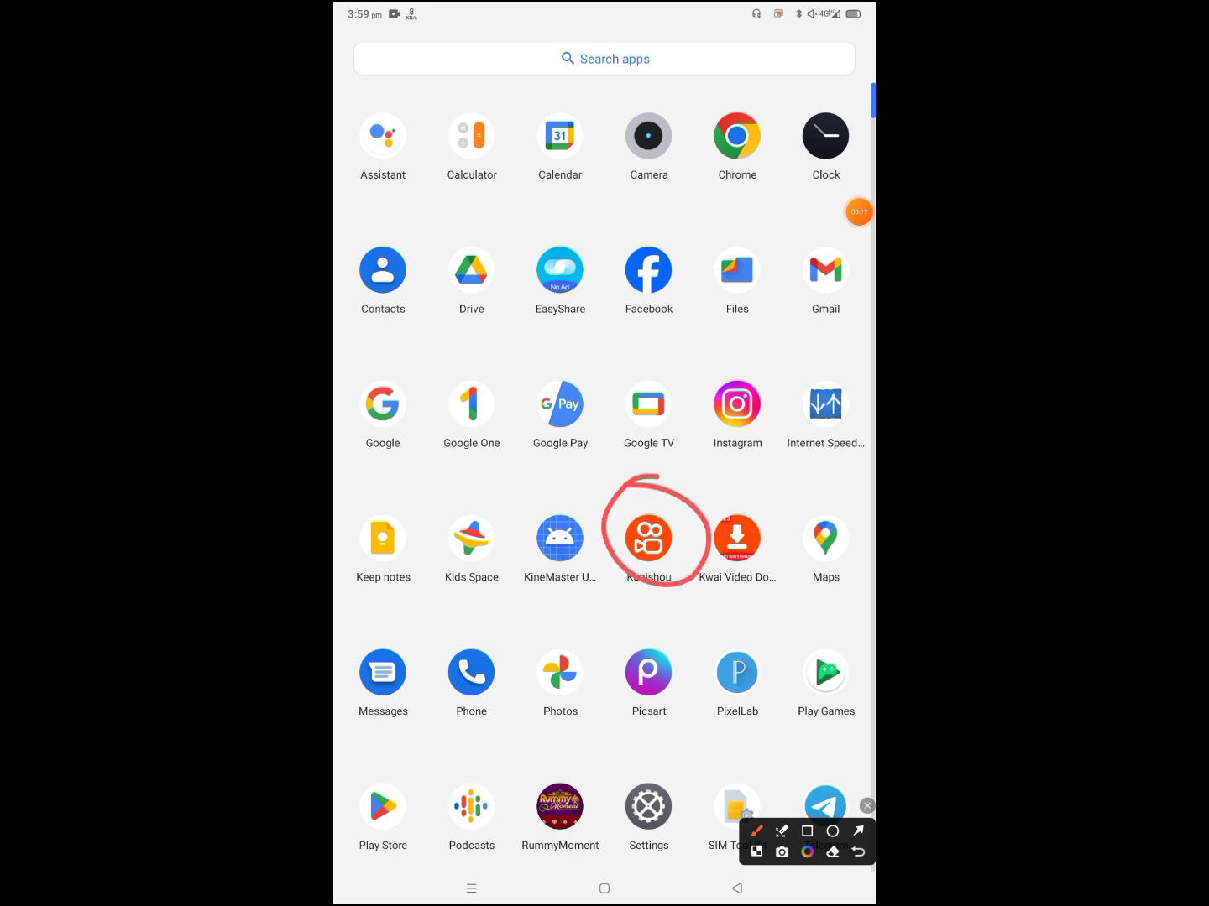
pyautogui.click(866, 806)
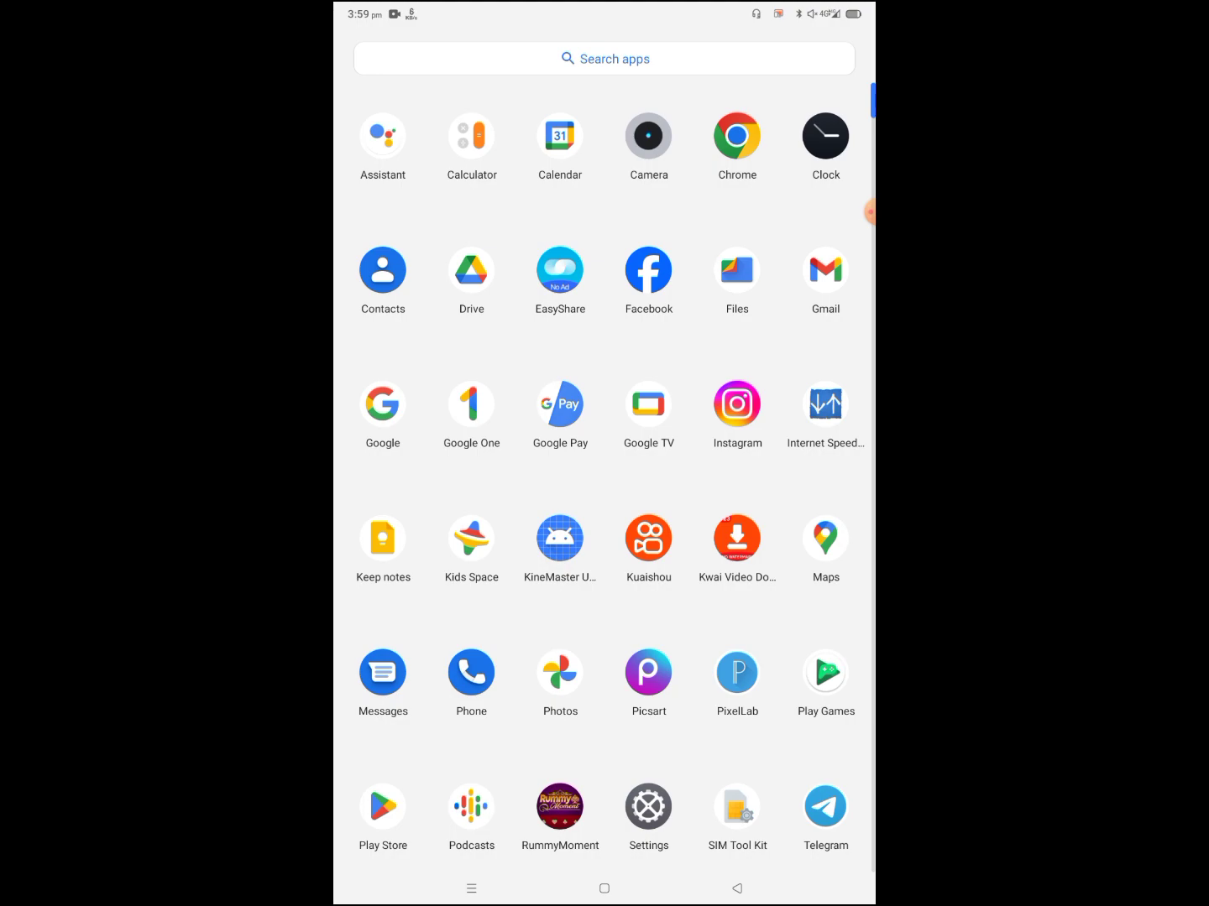
# Step: Launch the app so Kuaishou shows its Verify Account page reporting an abnormal account
pyautogui.click(560, 672)
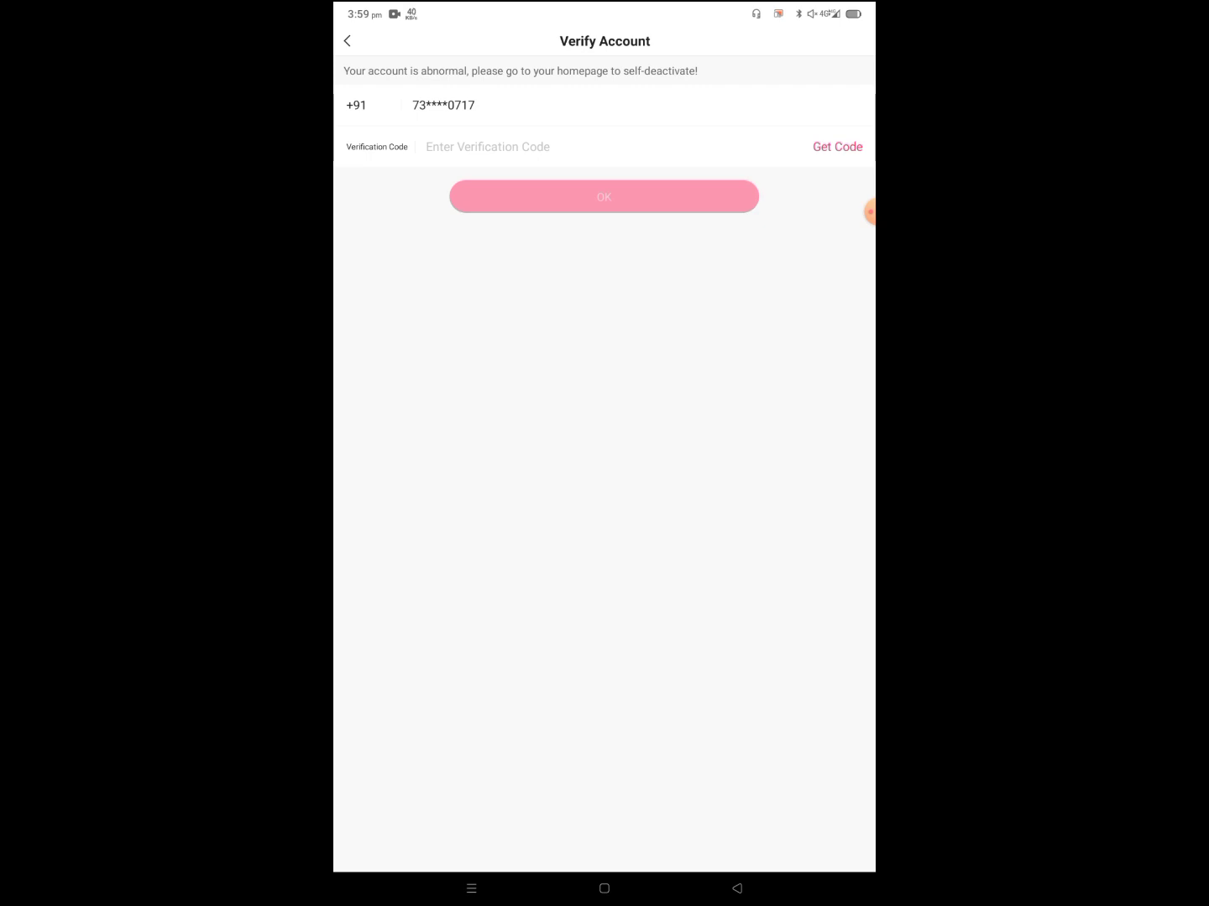
# Step: Leave Verify Account for the blocked-account Me profile, then return to the home screen
pyautogui.click(347, 42)
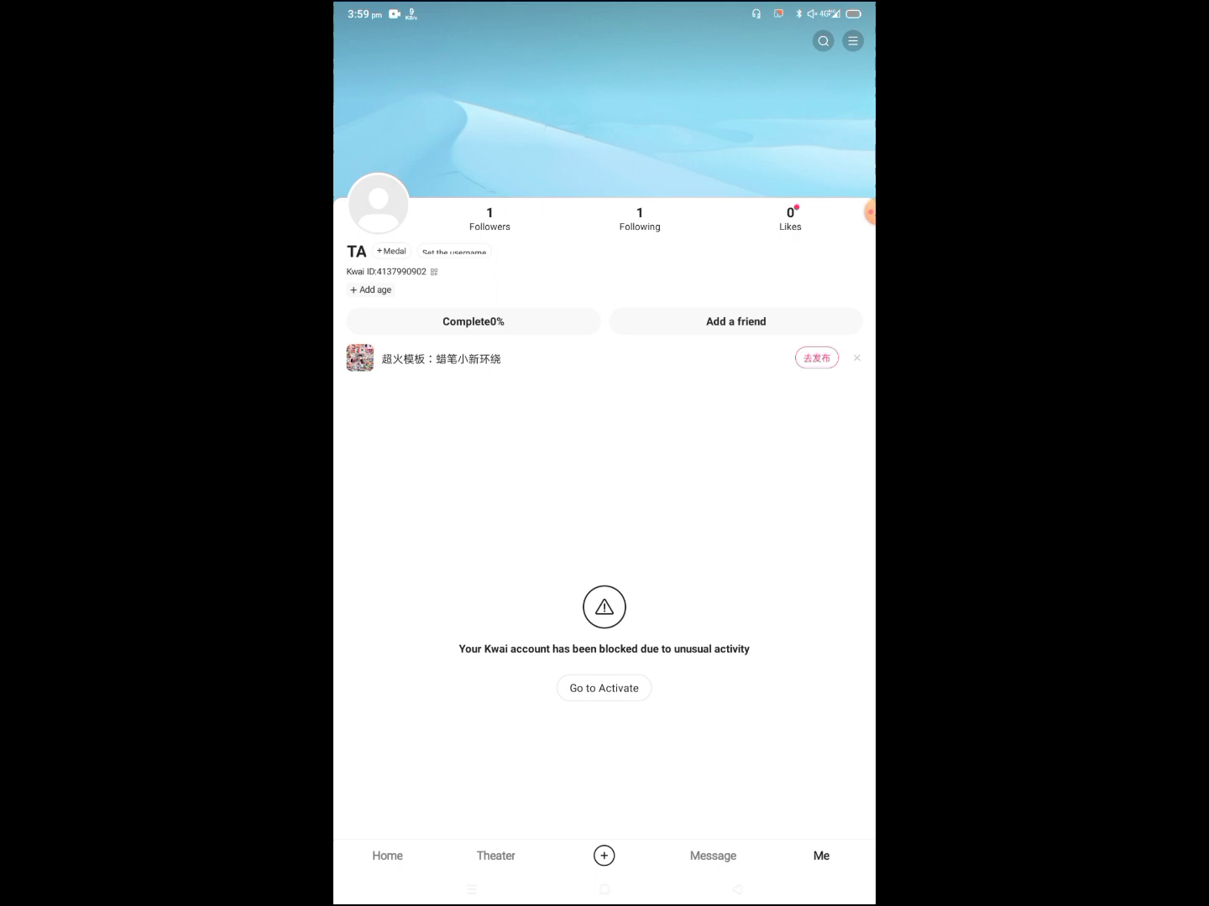
pyautogui.click(604, 889)
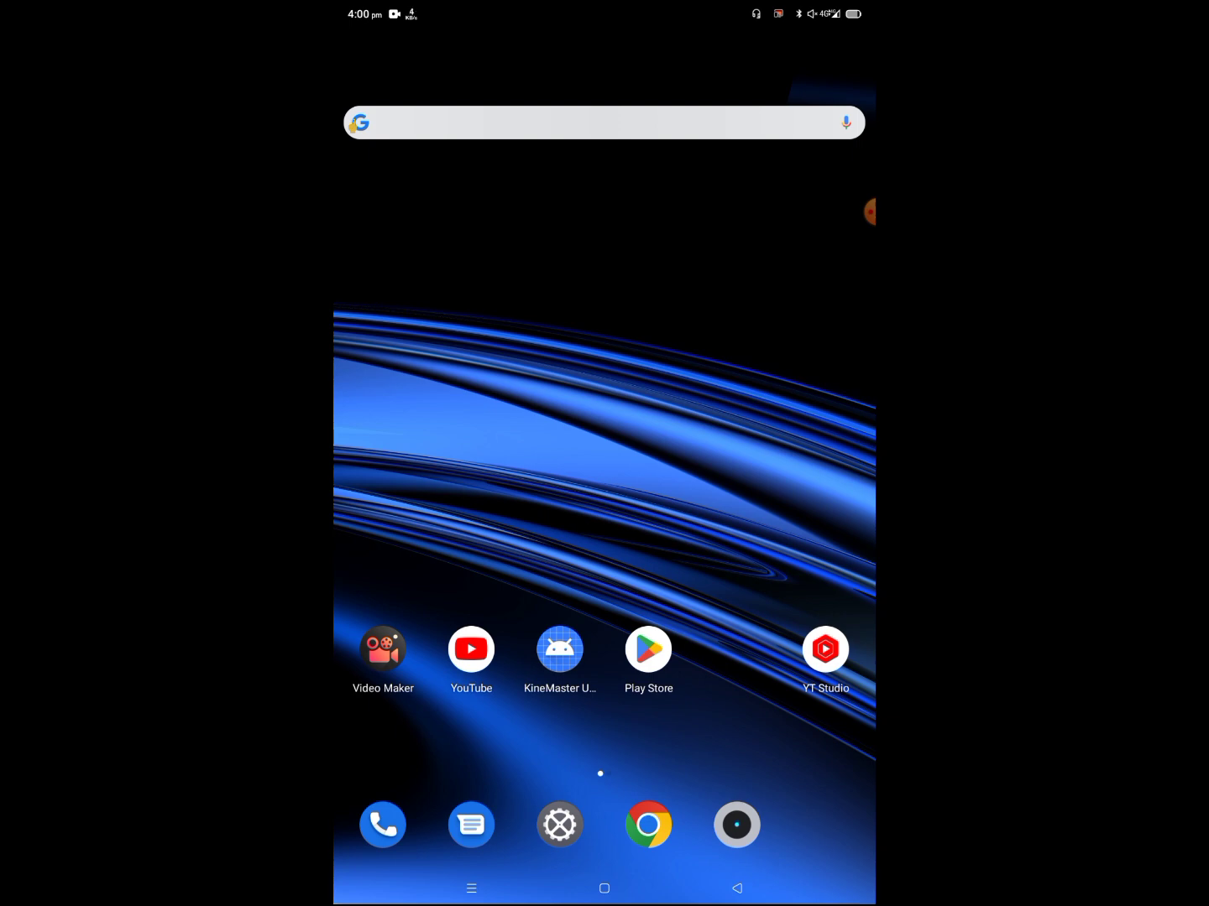
# Step: Relaunch Kuaishou from the app drawer on the home screen
pyautogui.moveTo(604, 736); pyautogui.dragTo(604, 378)
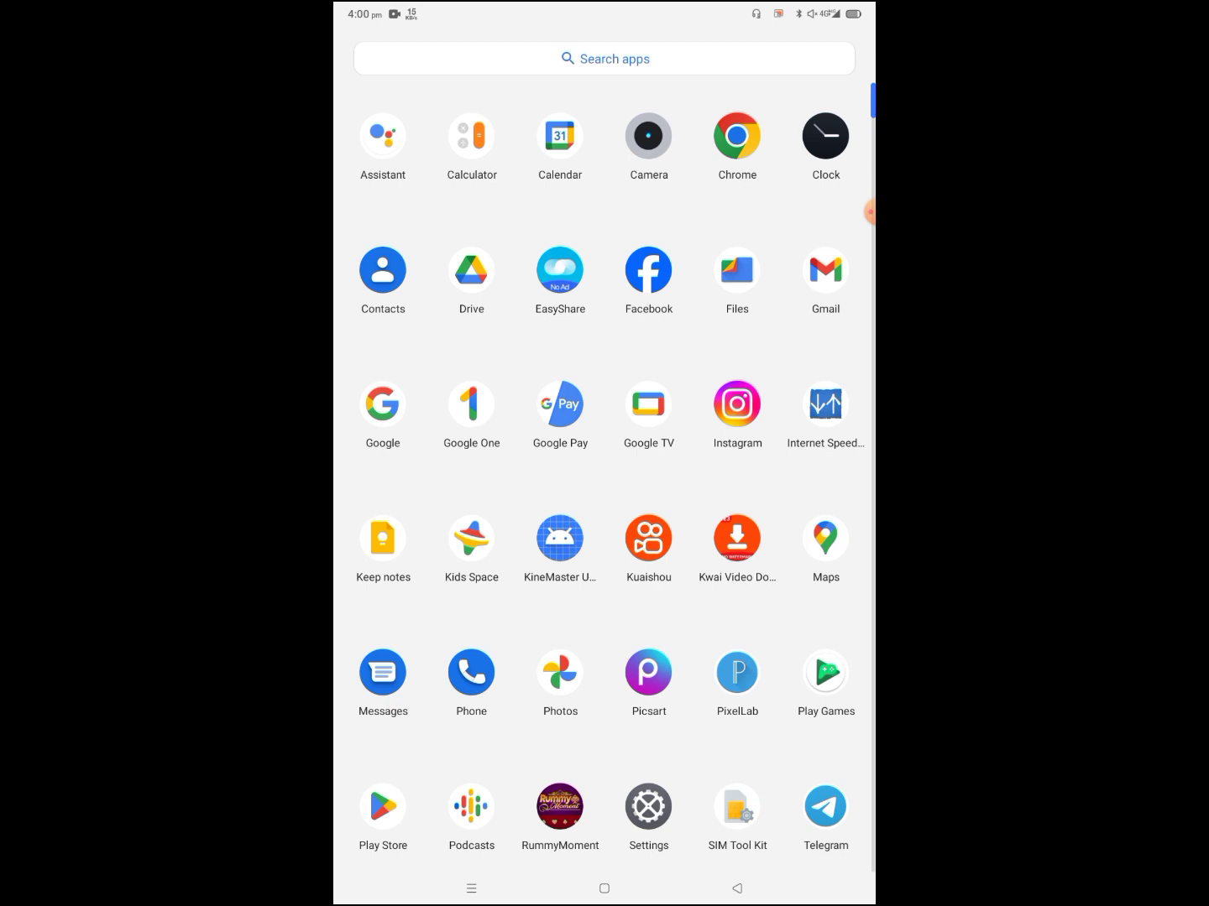
pyautogui.click(649, 538)
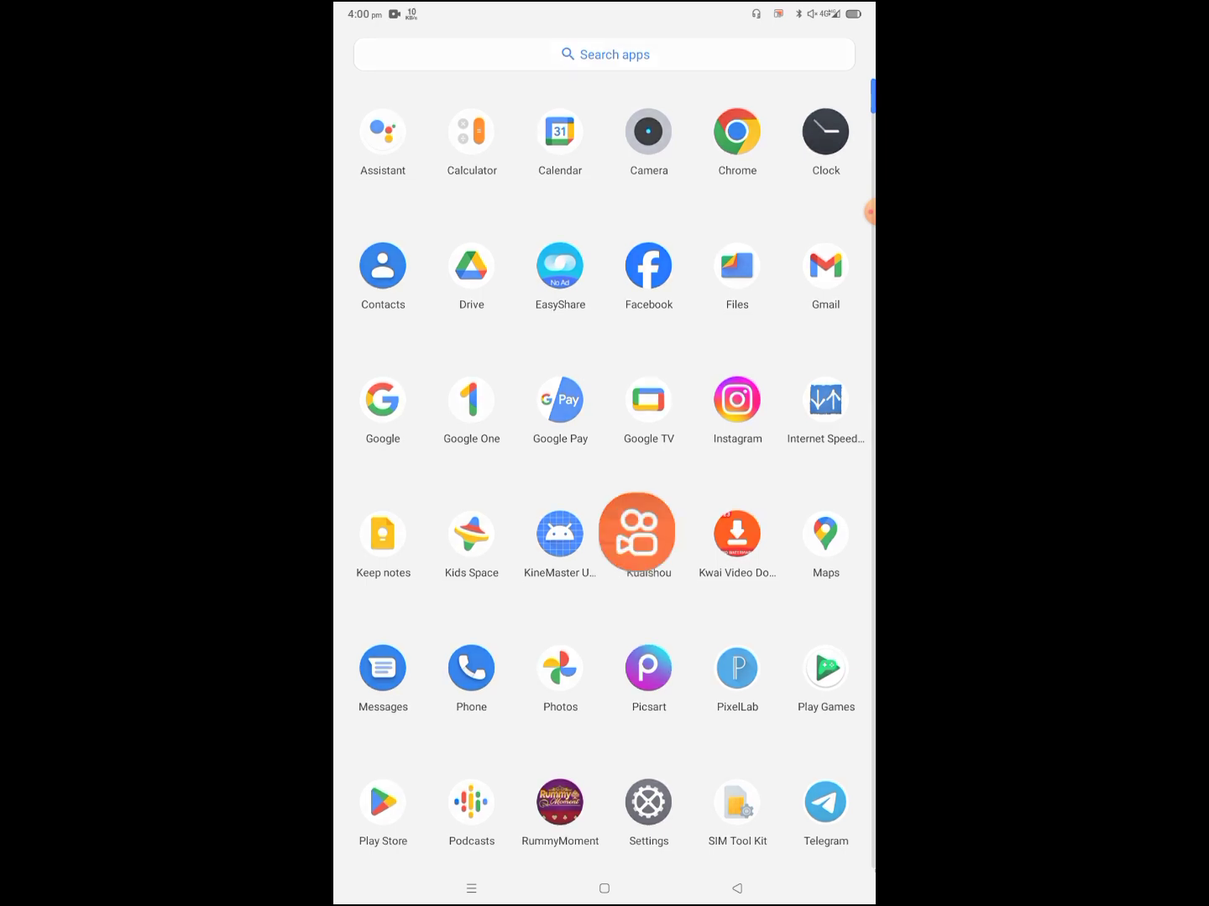